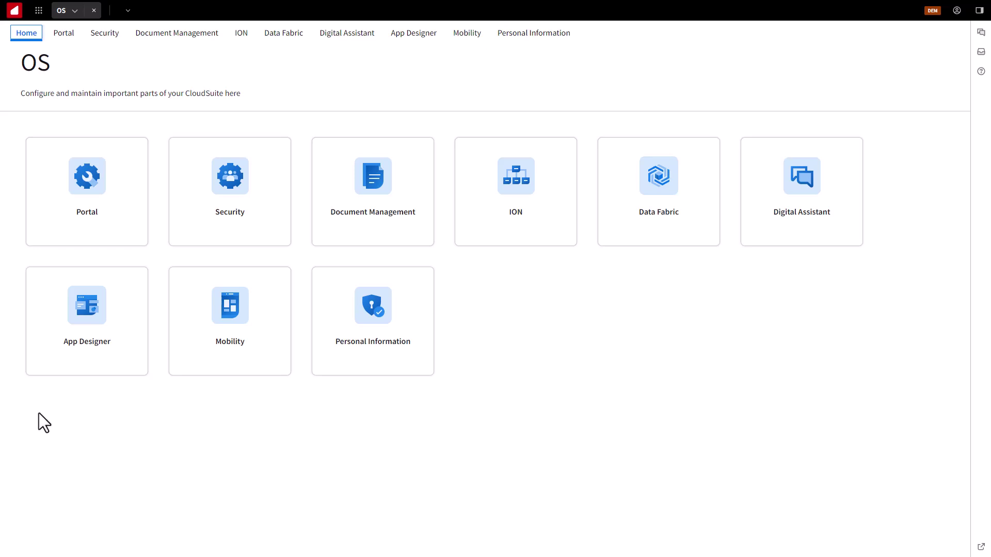
- Open the OS application and go to Security > Manage > Users
click(38, 10)
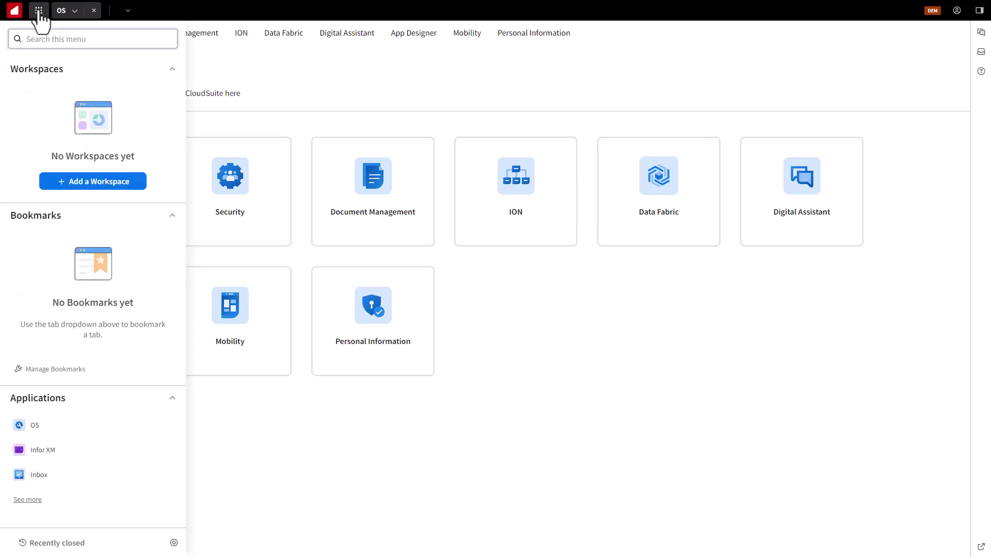
click(48, 426)
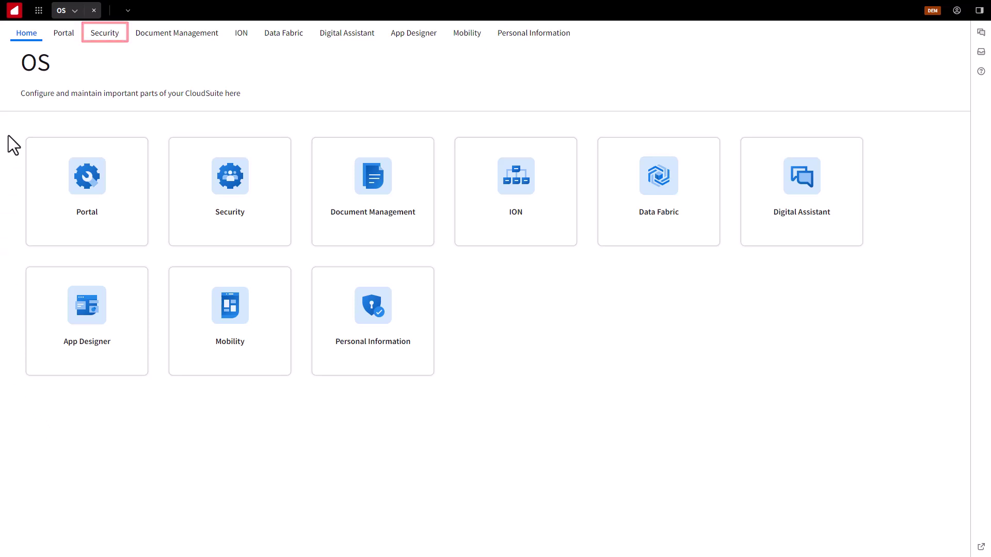
click(105, 35)
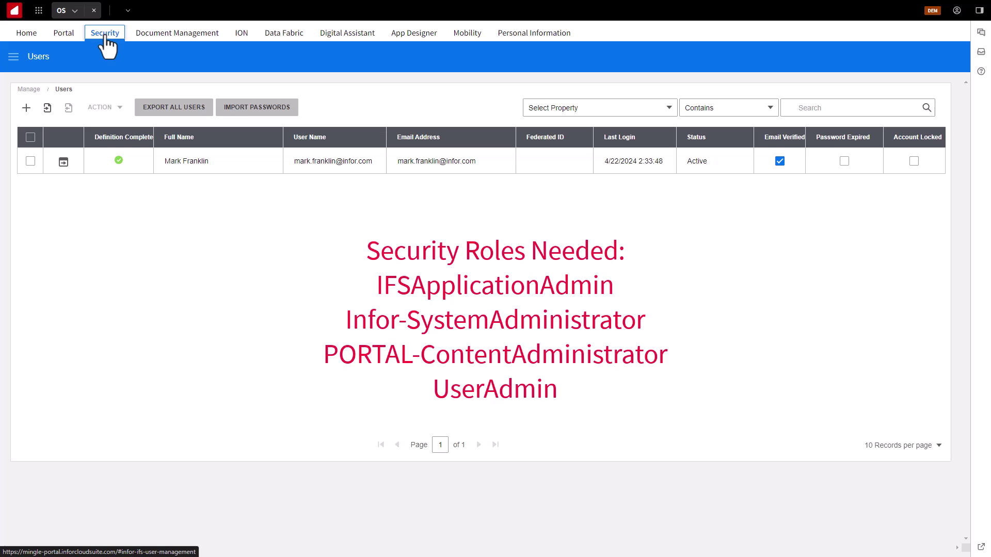
click(14, 57)
click(17, 55)
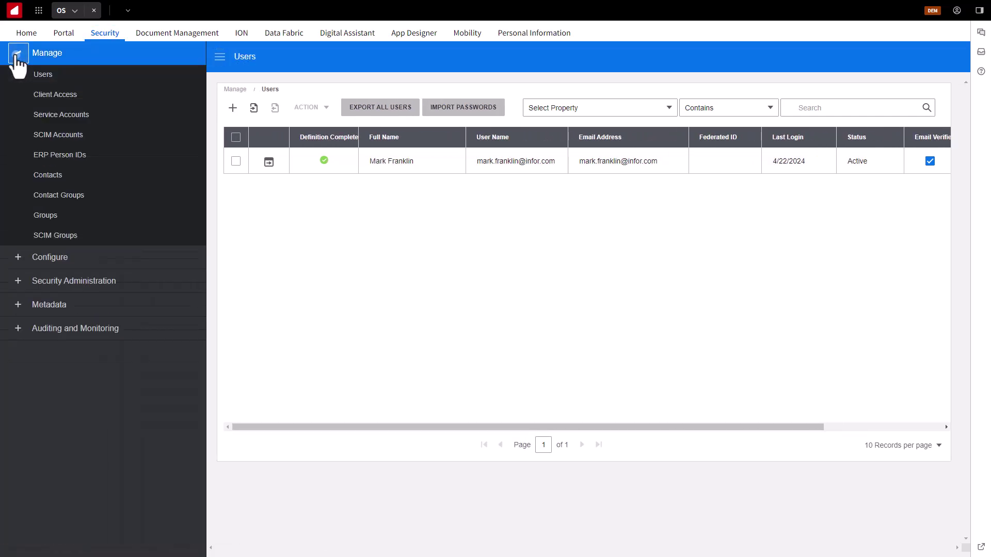
click(42, 76)
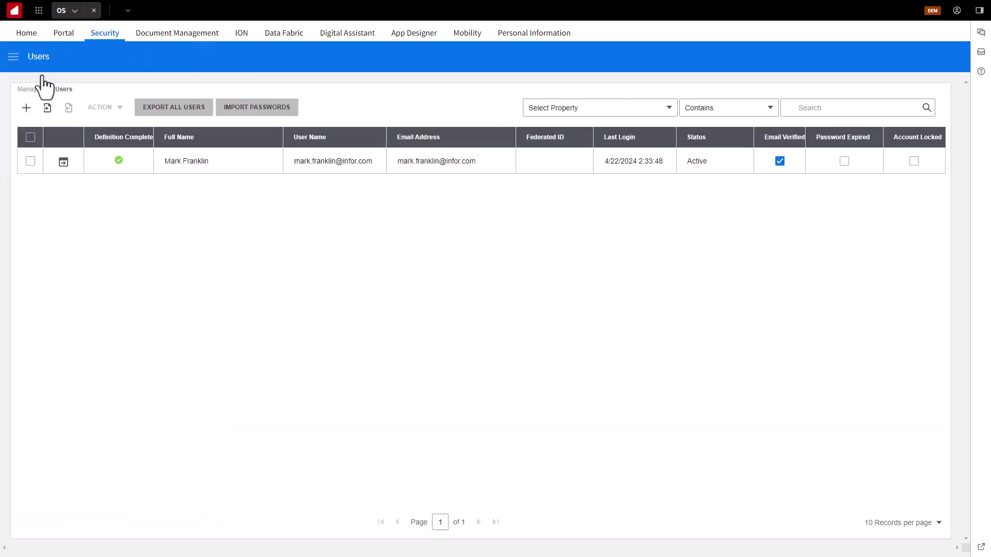
- Add user Manual TestUser (user name ManualTestUser) with the pasted e-mail address, invitation enabled, and save
click(25, 108)
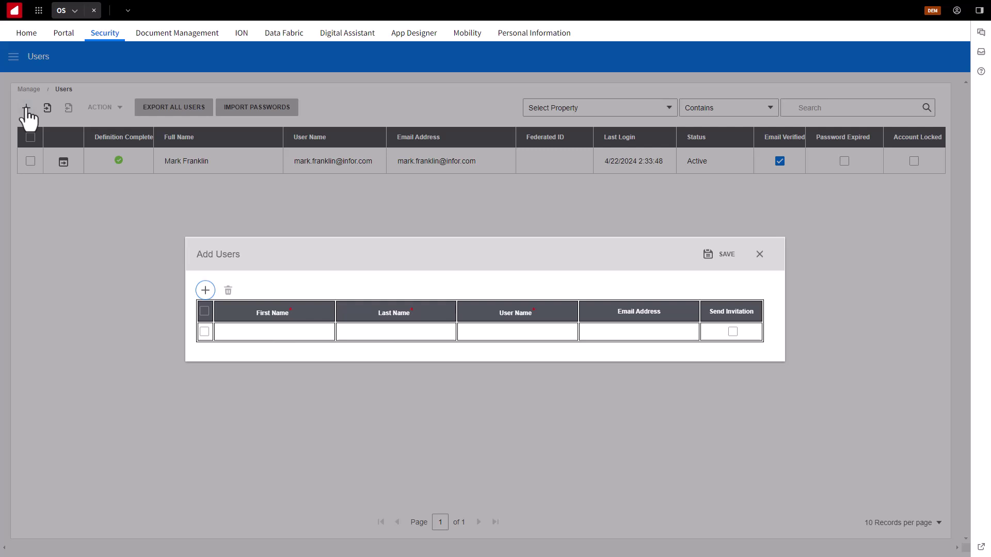
click(256, 333)
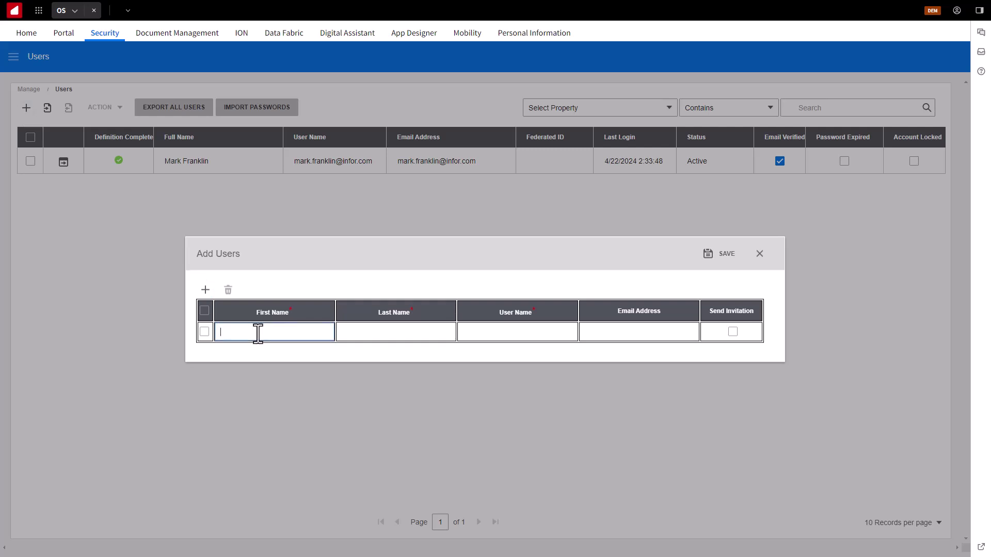
text(Manual)
click(383, 333)
text(TestUser)
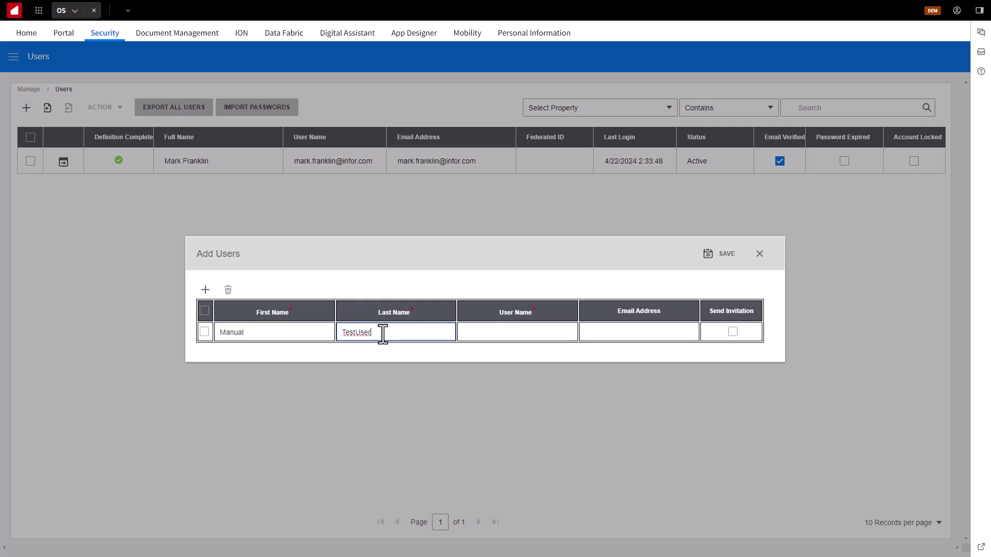
click(506, 334)
text(ManualTestUser)
click(636, 333)
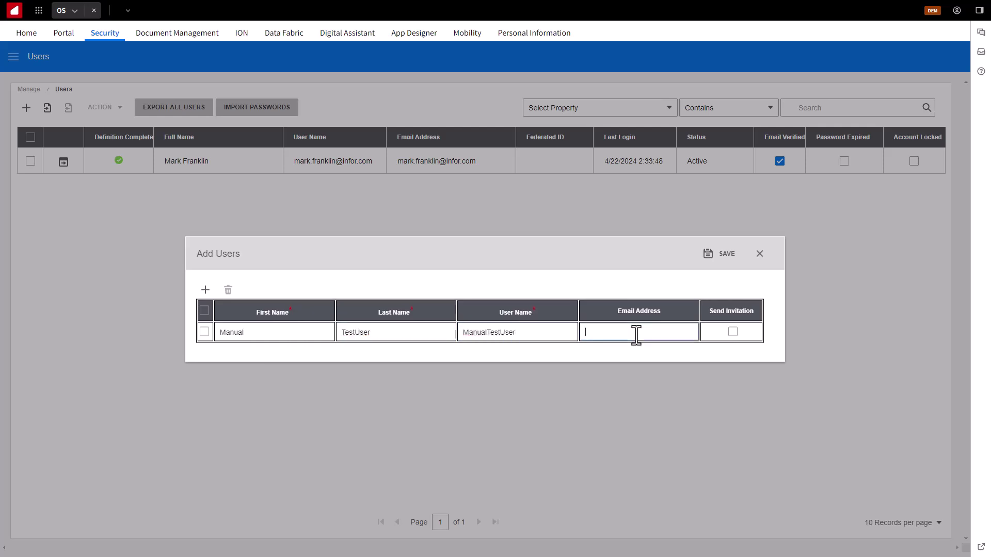
key(ctrl+v)
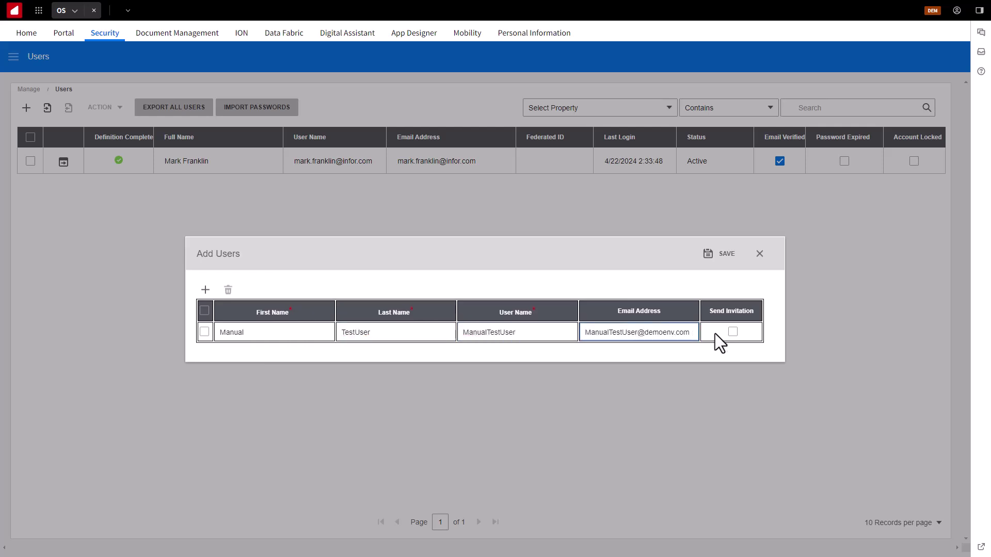
click(732, 332)
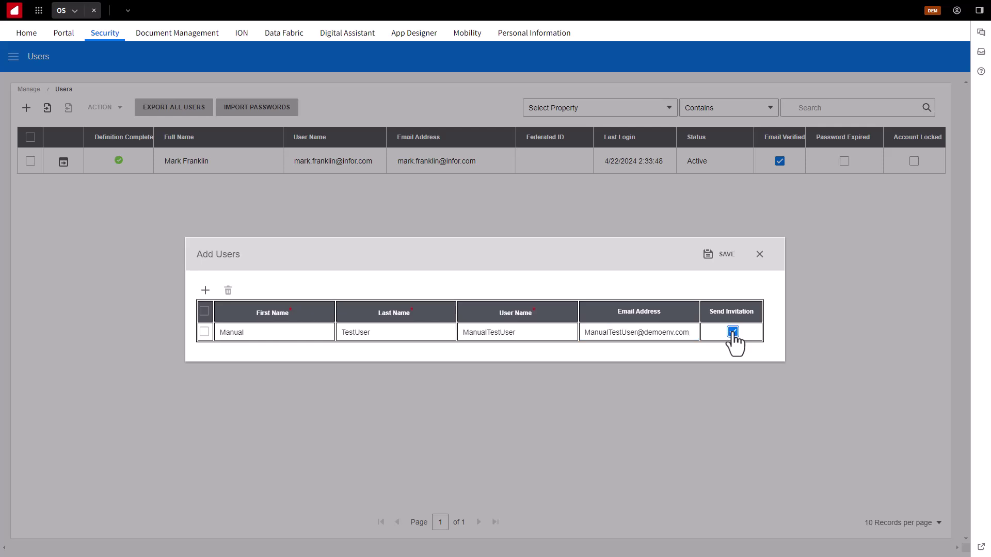
click(724, 255)
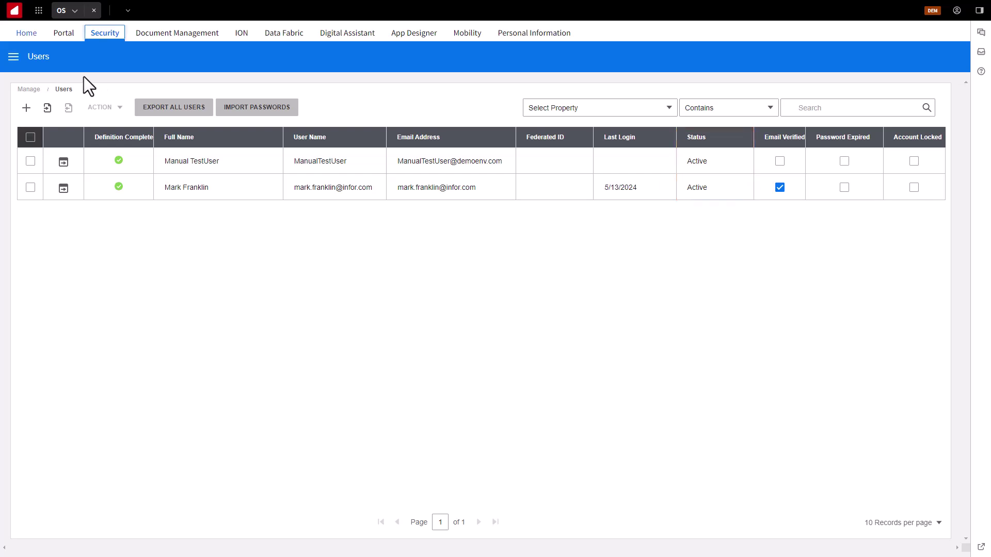
click(14, 57)
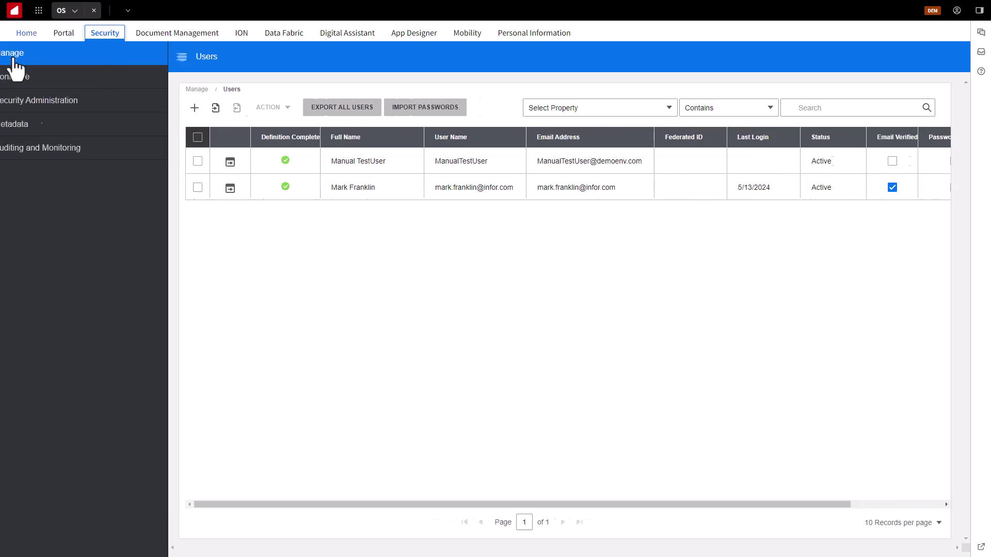
click(18, 101)
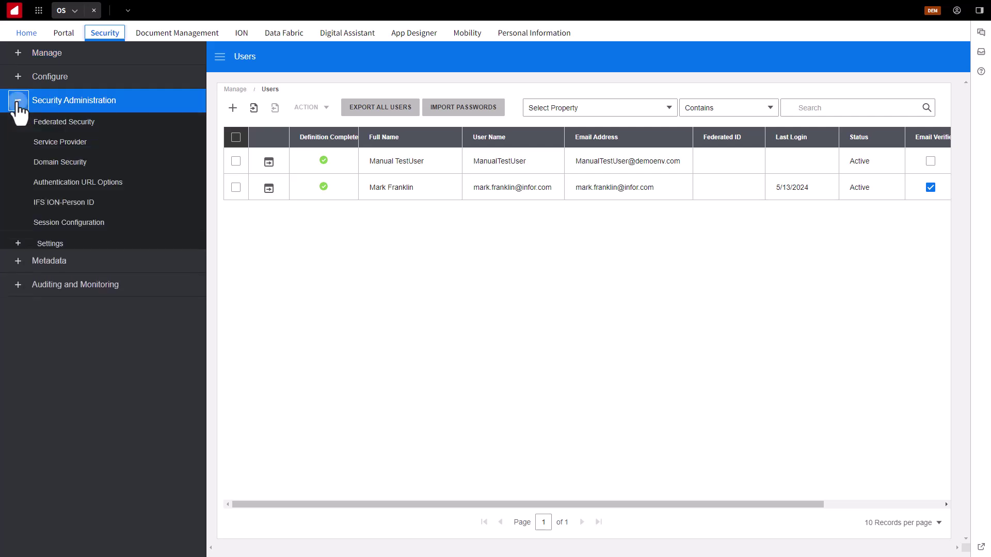
click(18, 244)
click(68, 264)
click(80, 261)
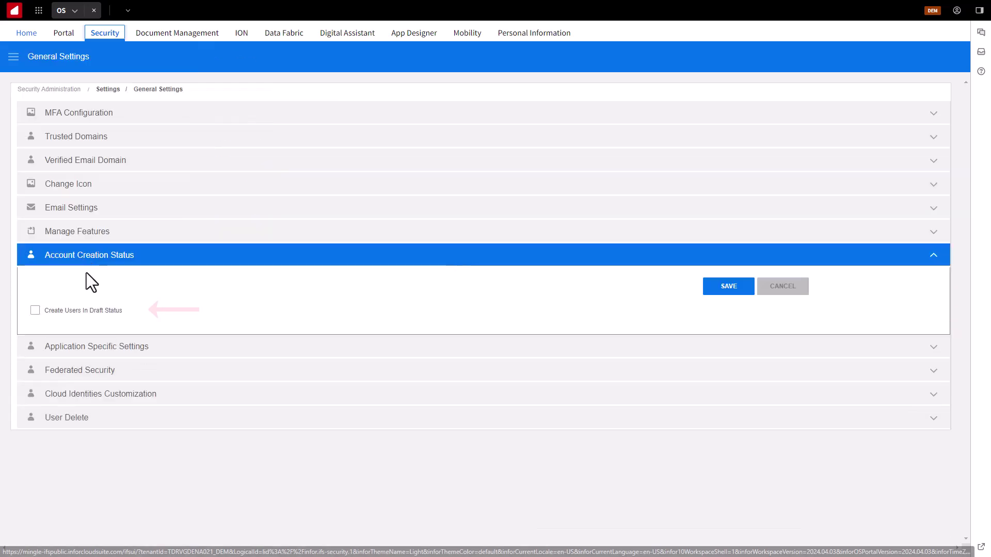
click(14, 58)
click(18, 58)
click(40, 73)
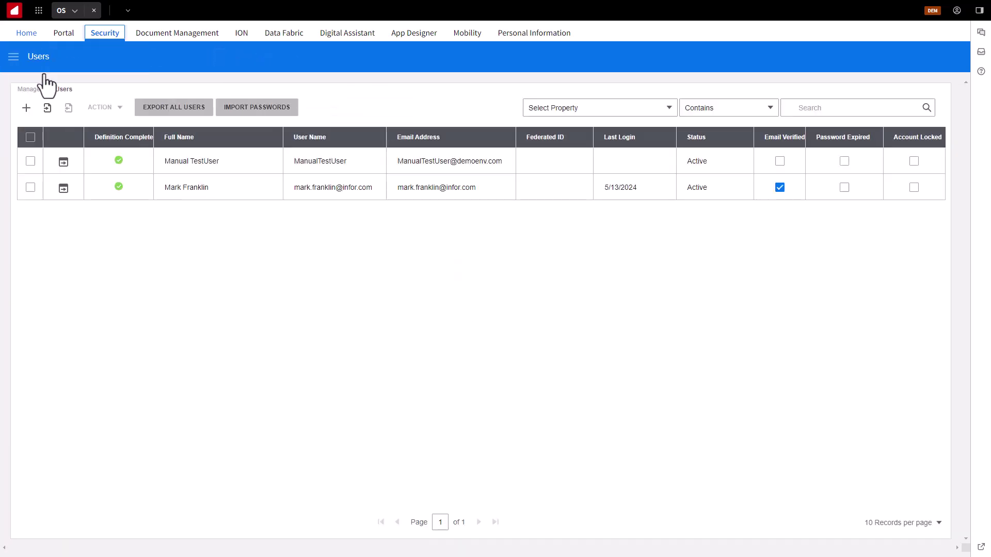
click(30, 161)
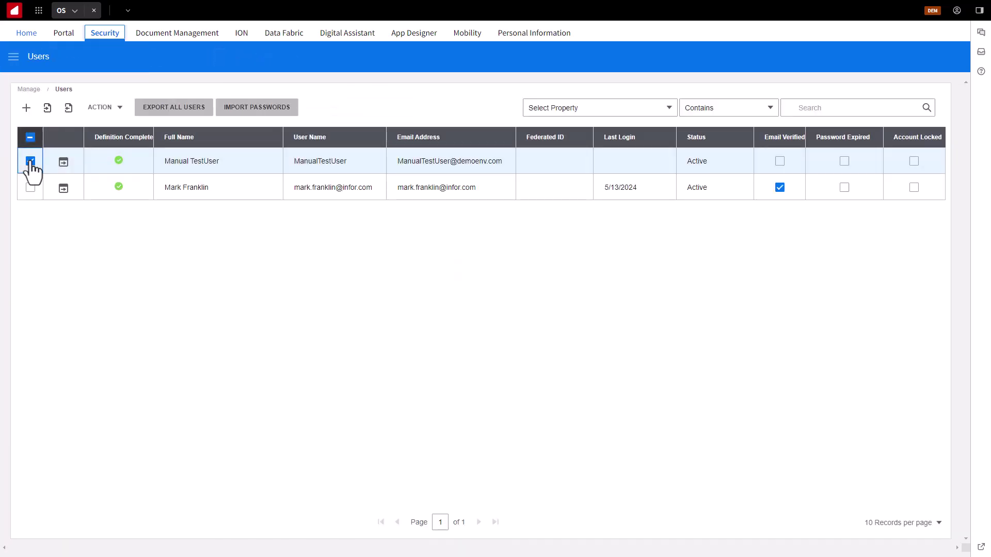
click(119, 107)
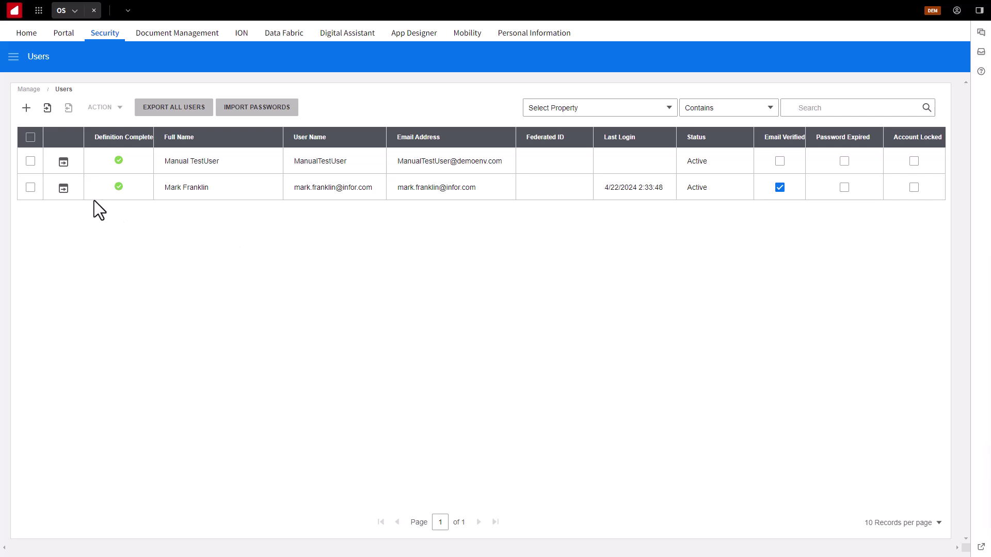
- Open the Details tab of the Manual TestUser row
click(63, 163)
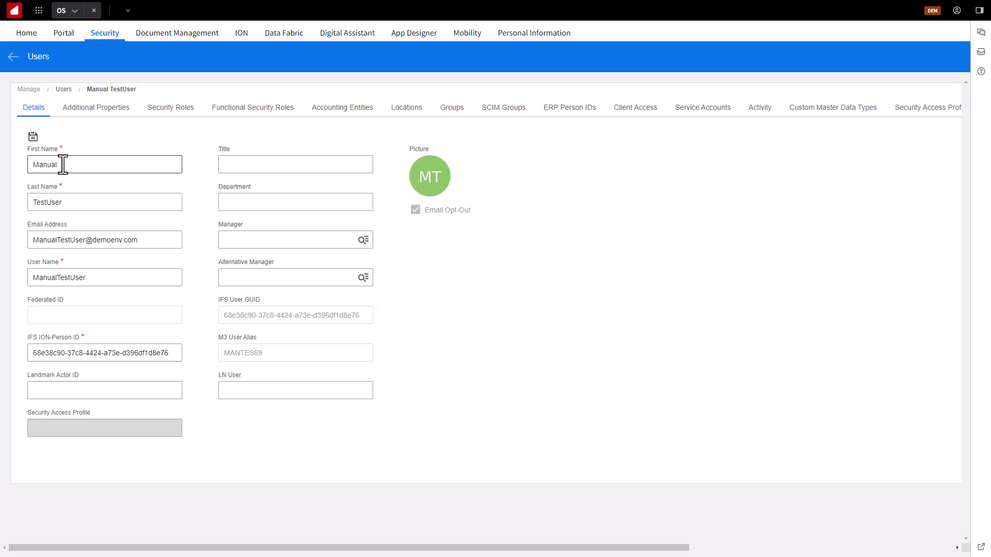
- Add the PORTAL-User security role to Manual TestUser, save, and return to the Users list
click(168, 110)
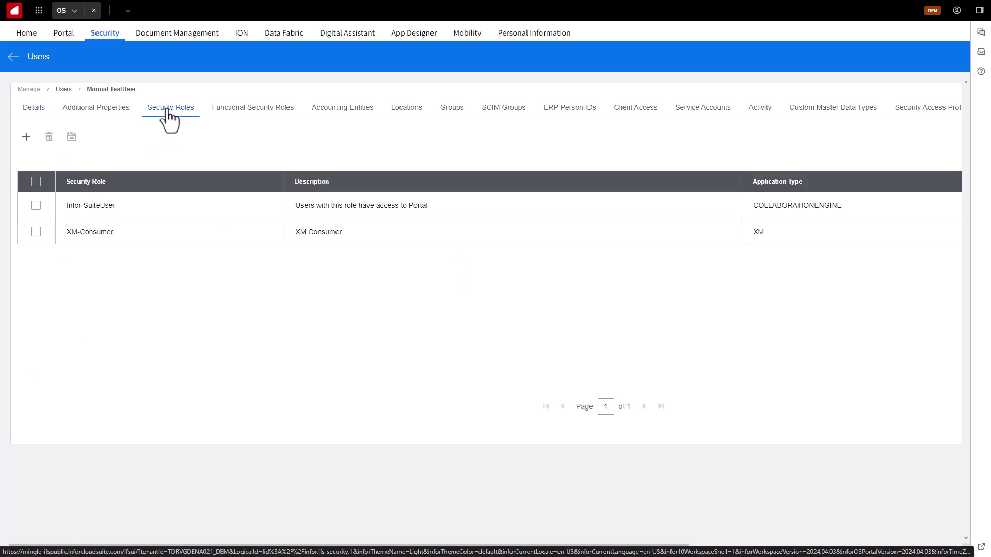
click(26, 137)
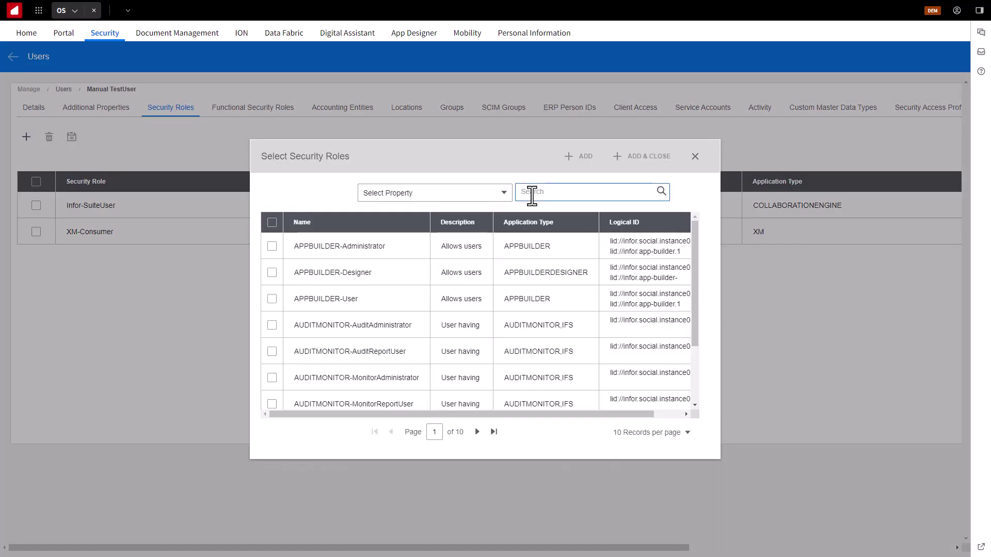
text(Portal)
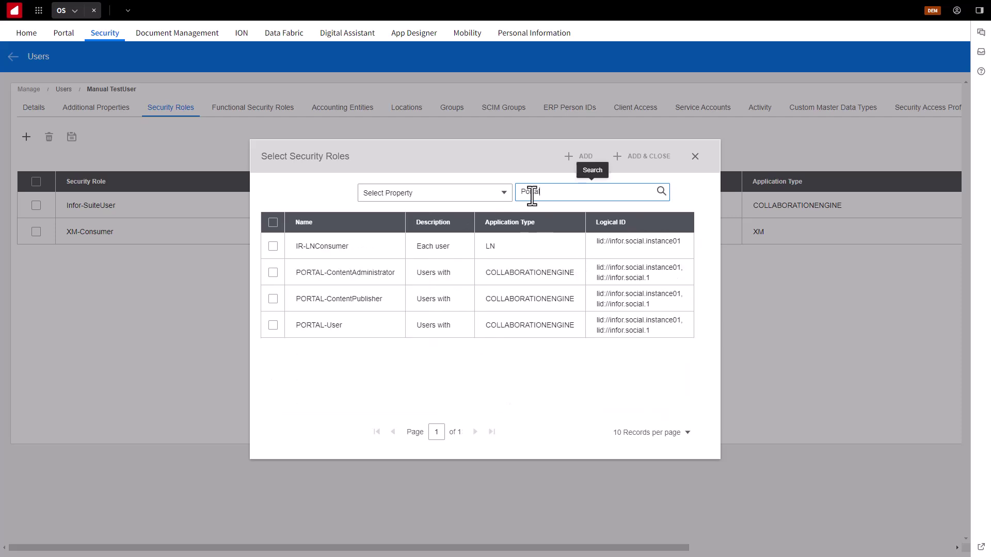
click(273, 325)
click(641, 156)
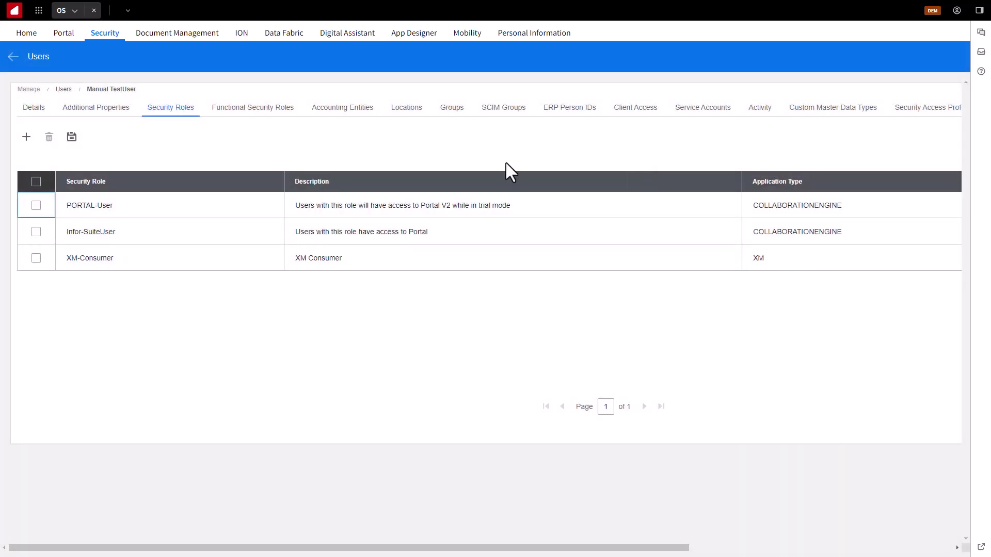
click(72, 138)
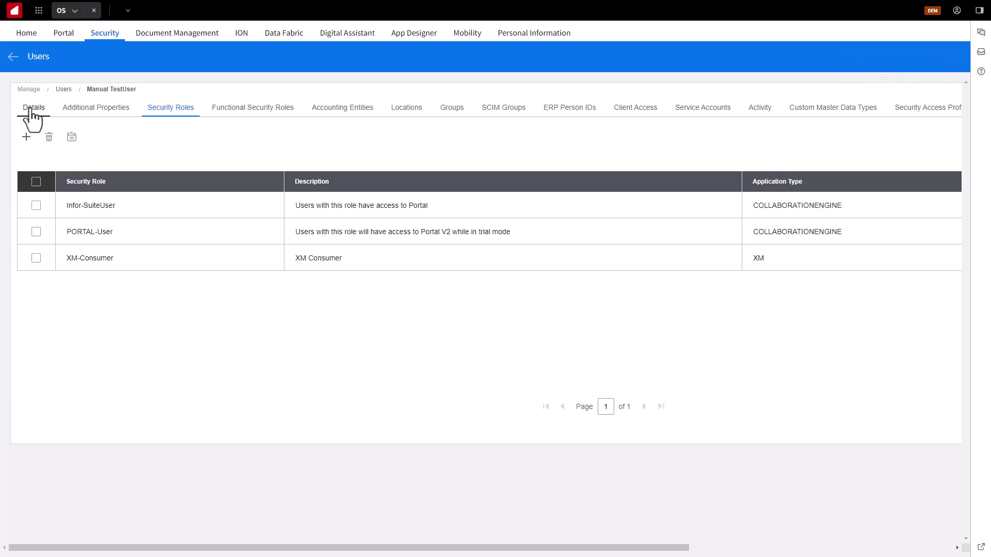
click(13, 58)
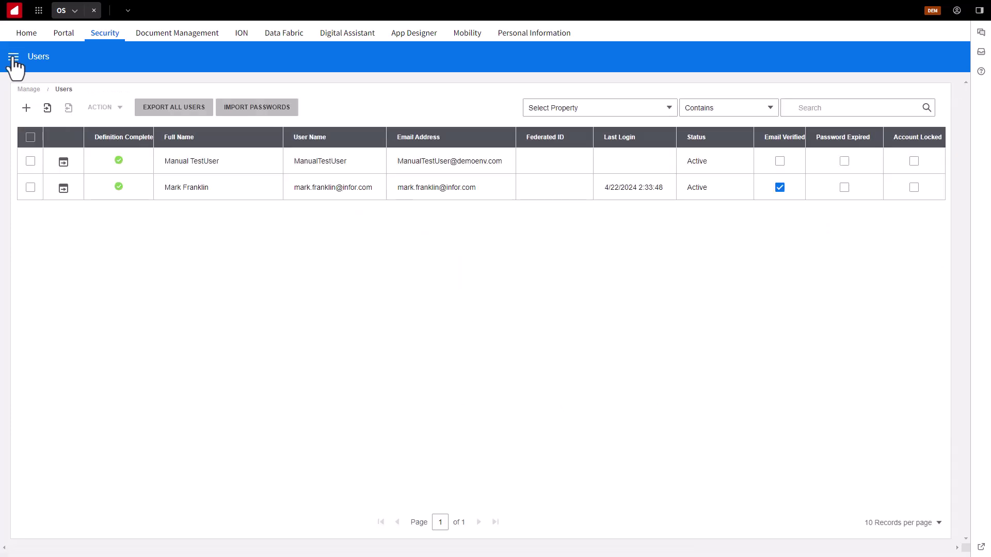
click(13, 58)
click(18, 322)
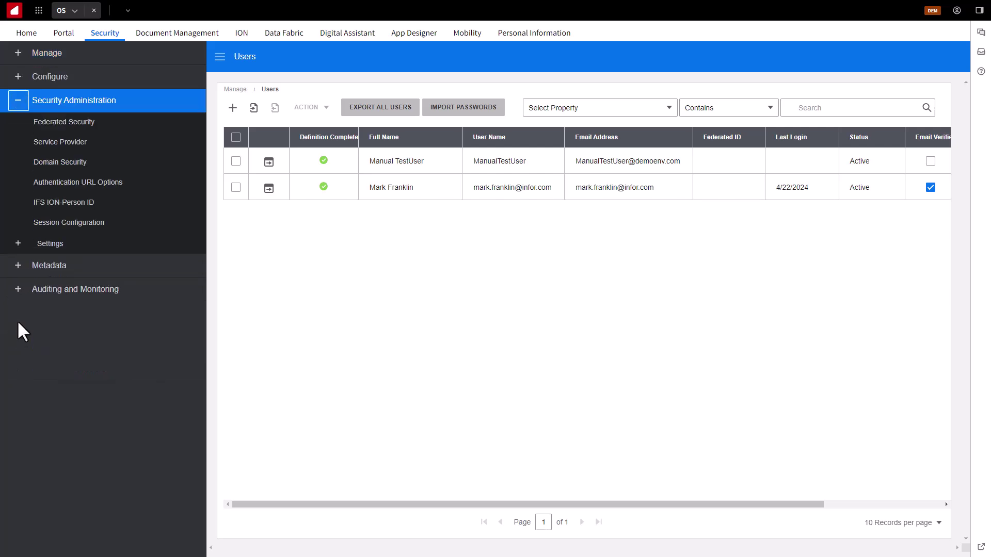
click(18, 246)
click(74, 284)
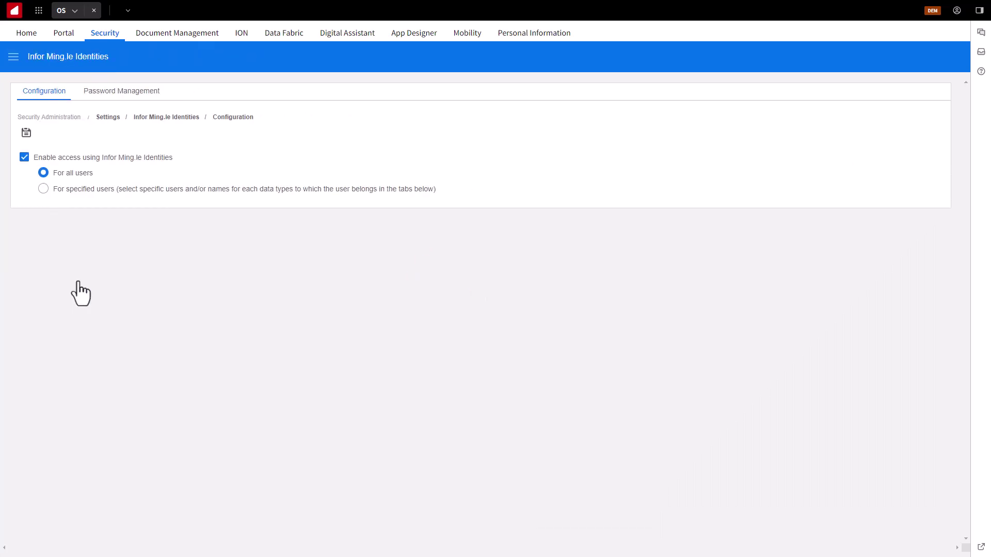
click(114, 98)
scroll(374, 136, down, 5)
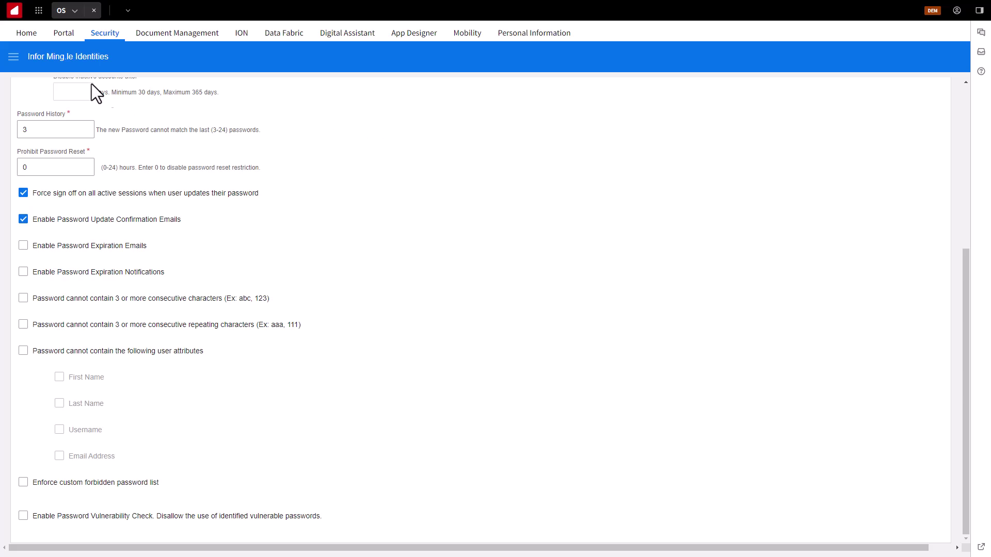
click(18, 56)
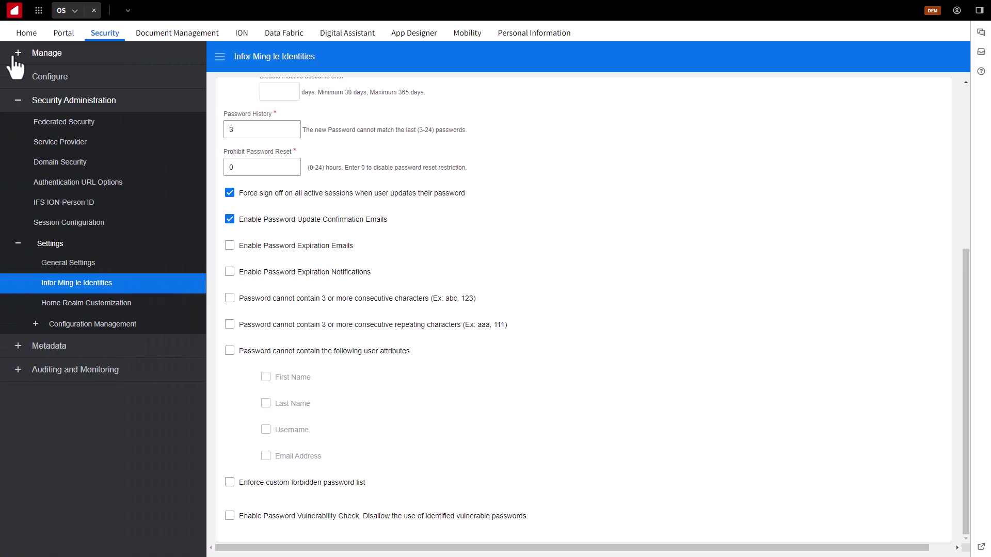
click(18, 53)
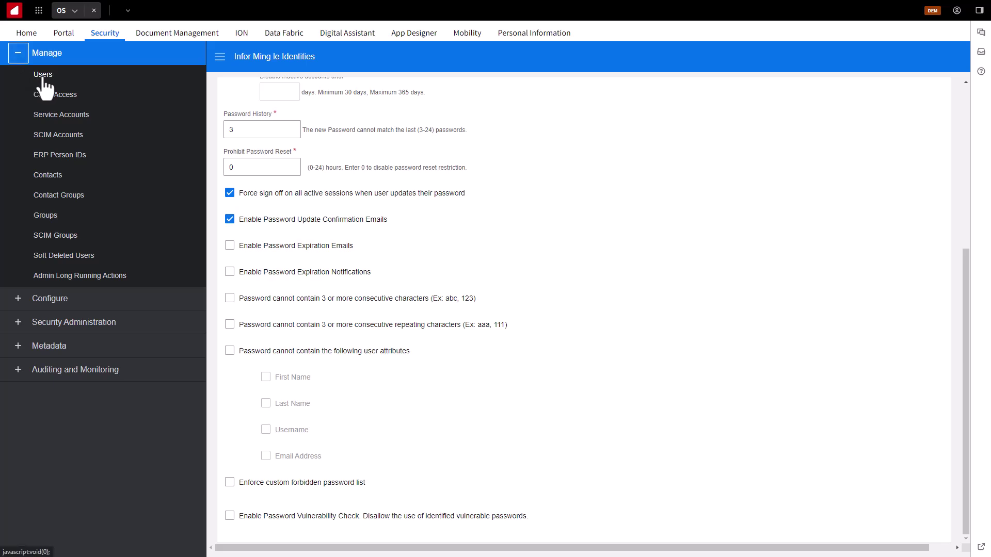
click(43, 75)
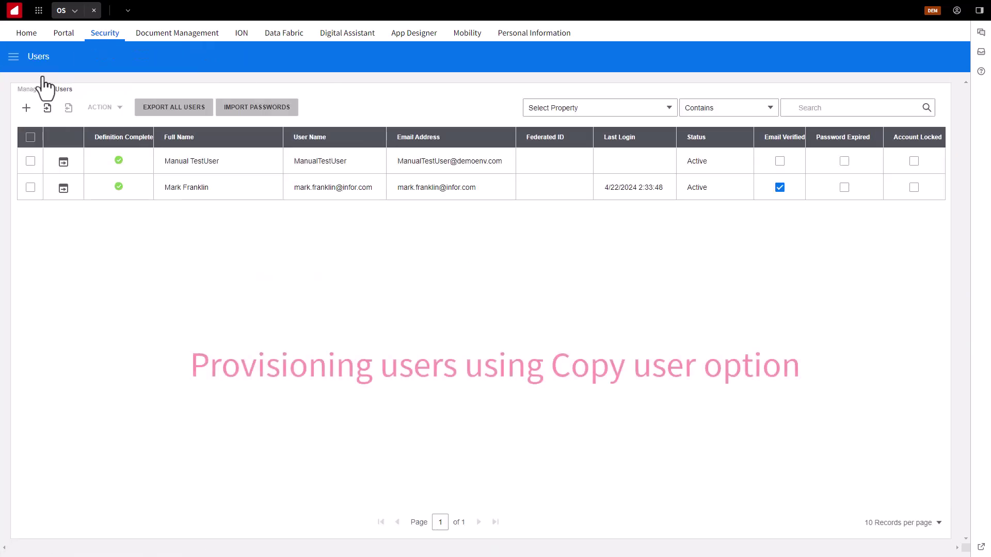
- Copy Manual TestUser as Duplicate TestUser (user name DuplicateTestUser) with its e-mail, keeping all copy items
click(30, 162)
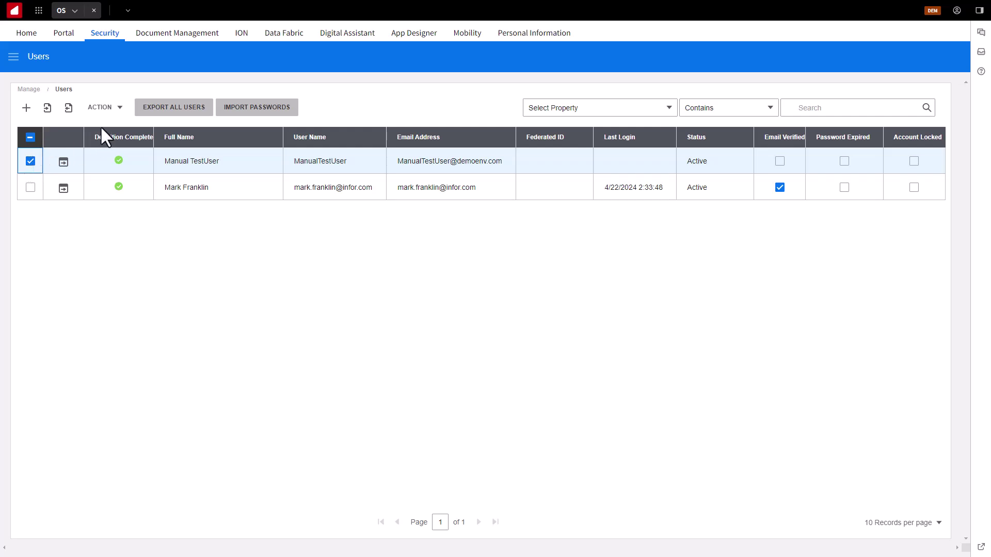
click(120, 108)
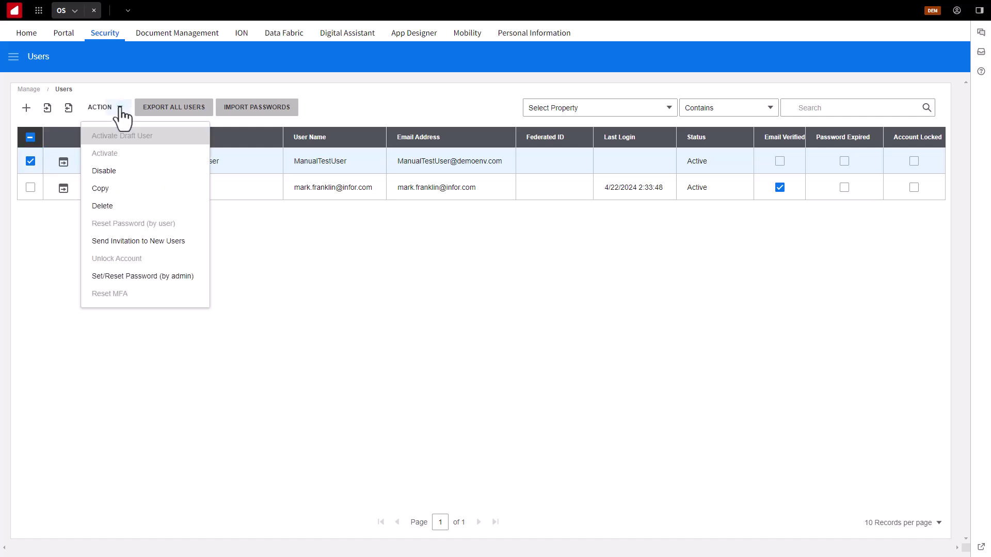
click(104, 191)
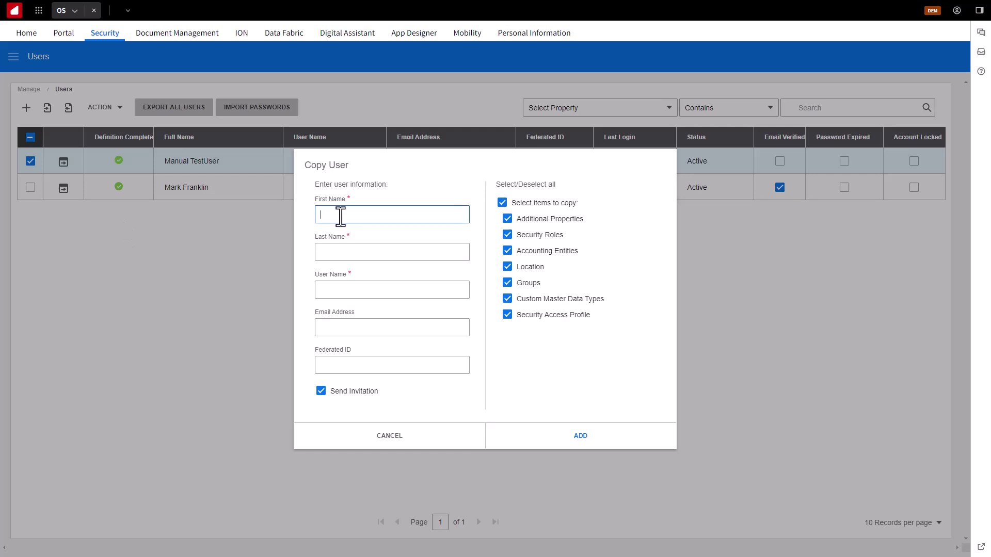
text(Duplicate)
click(349, 254)
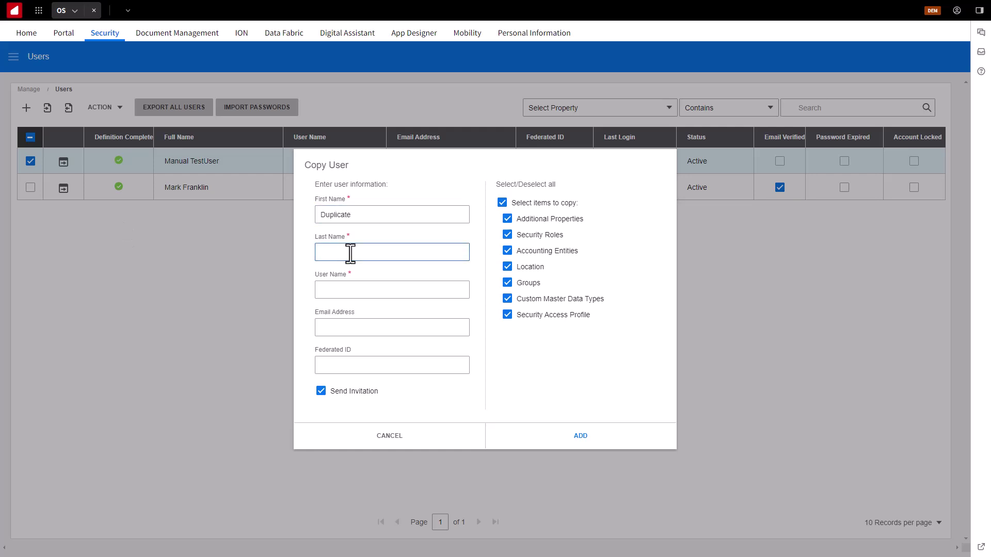
text(TestUser)
click(401, 289)
text(DuplicateTestUser)
click(331, 328)
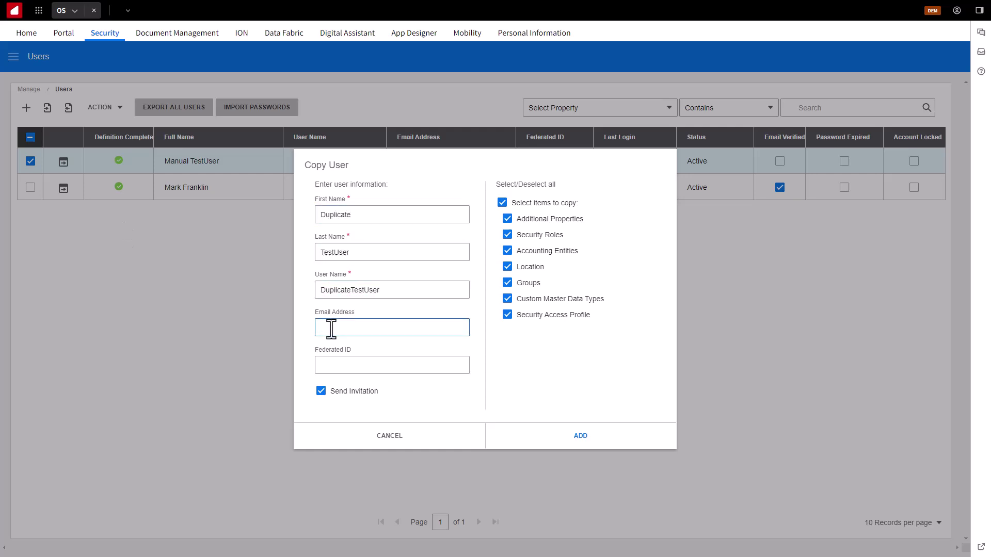
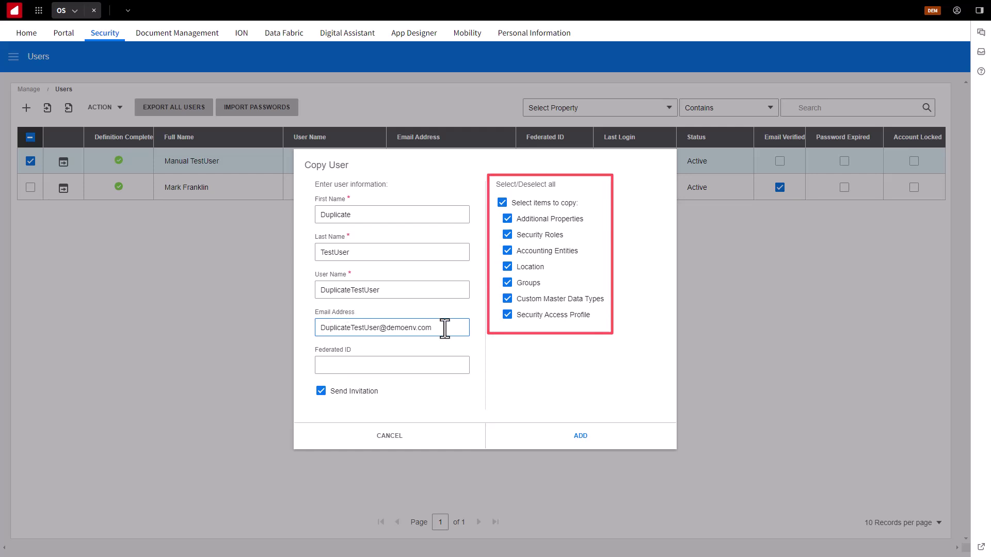
click(579, 439)
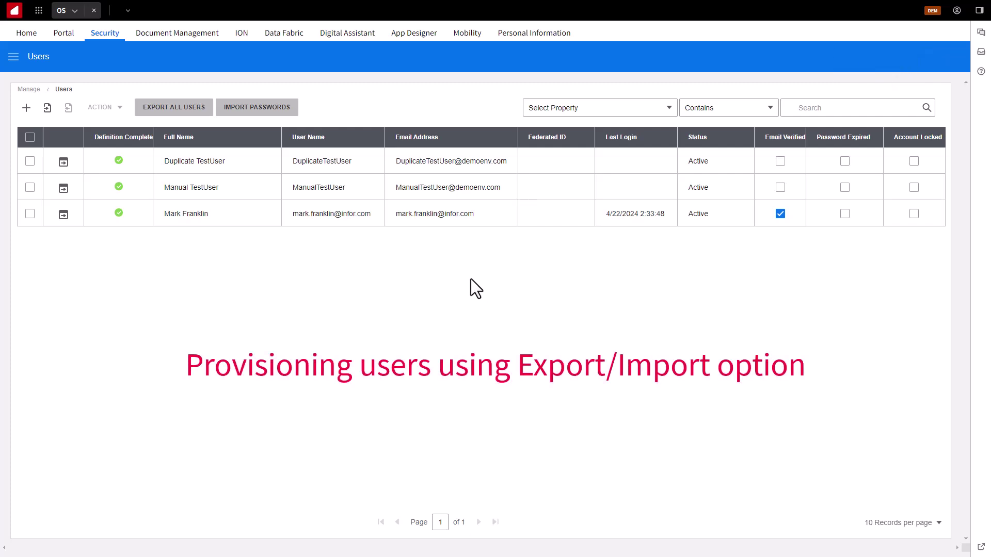
- Export the selected Duplicate TestUser in CSV format and save the file to Downloads
click(30, 162)
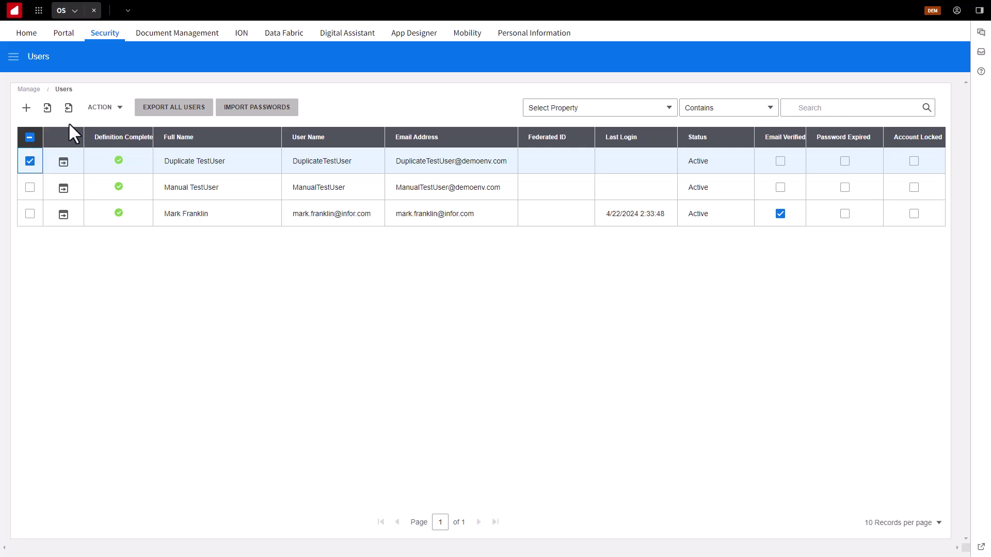
click(68, 108)
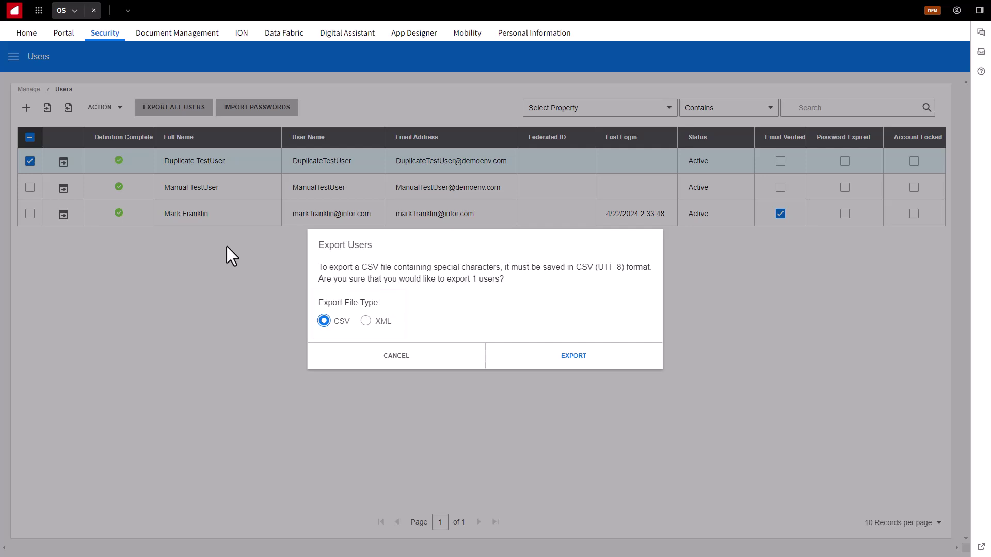
click(568, 362)
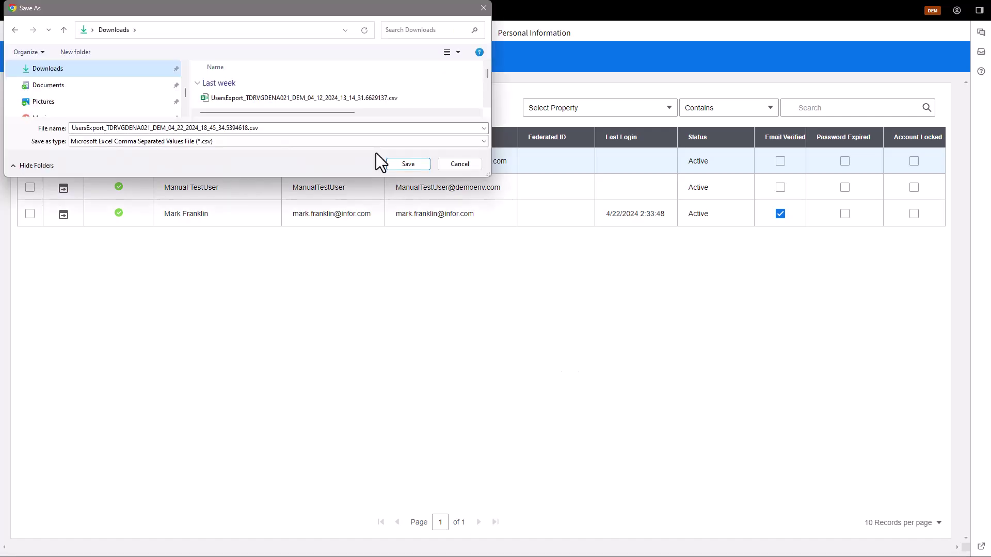
click(408, 164)
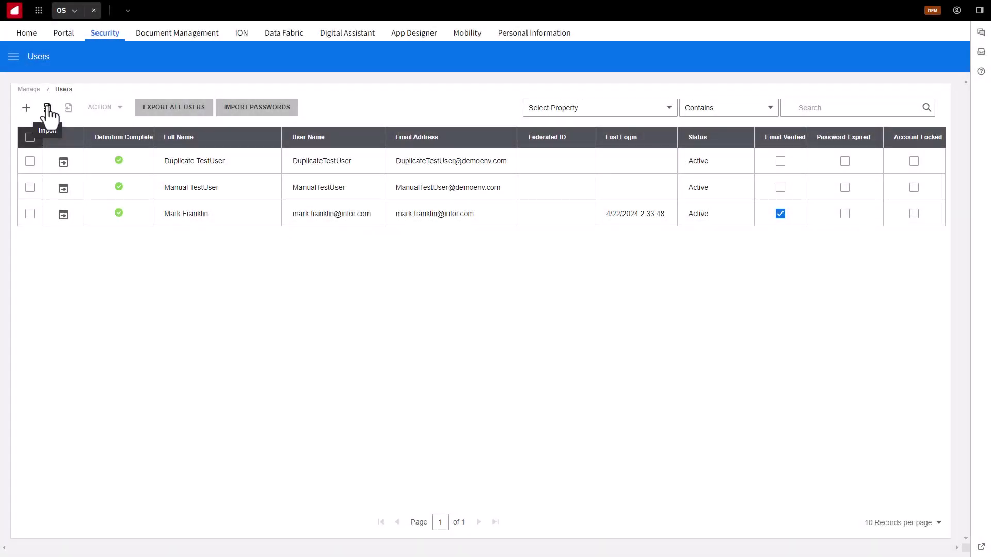
- Import the exported users CSV from Downloads with Send Invitation to New Users enabled
click(48, 110)
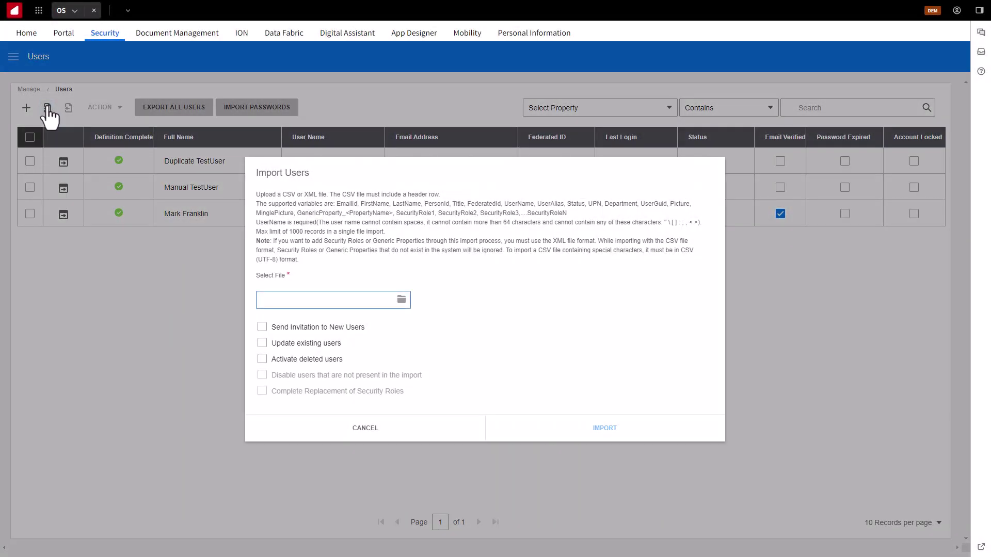
click(401, 299)
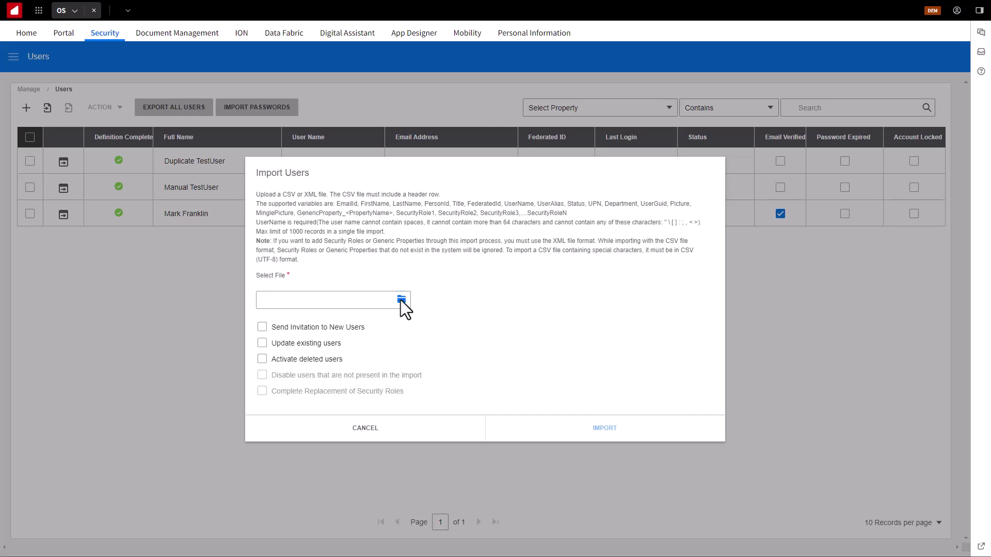
click(361, 98)
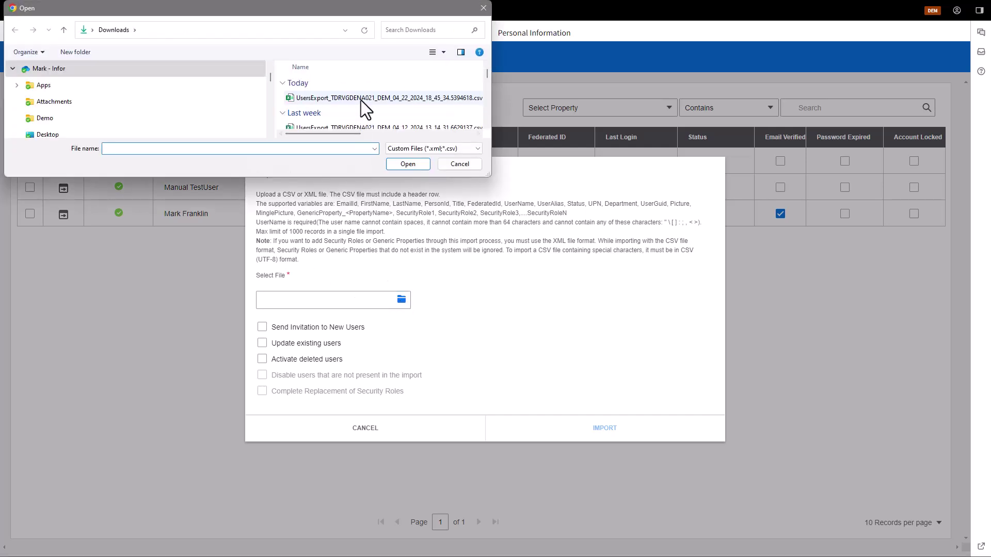
click(406, 162)
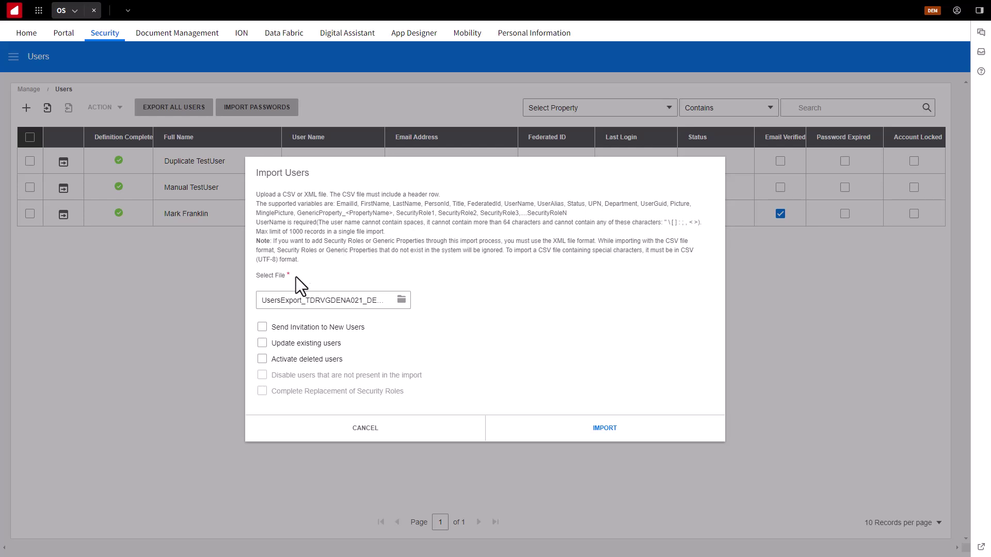
click(262, 327)
click(605, 431)
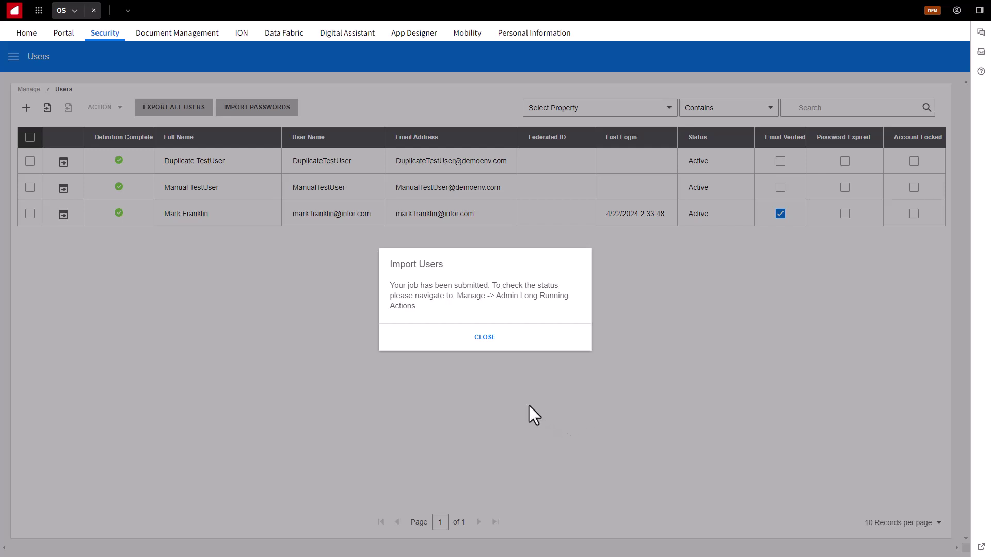
- Verify the user upload job succeeded in Admin Long Running Actions, then reopen the Users list
click(485, 338)
click(13, 57)
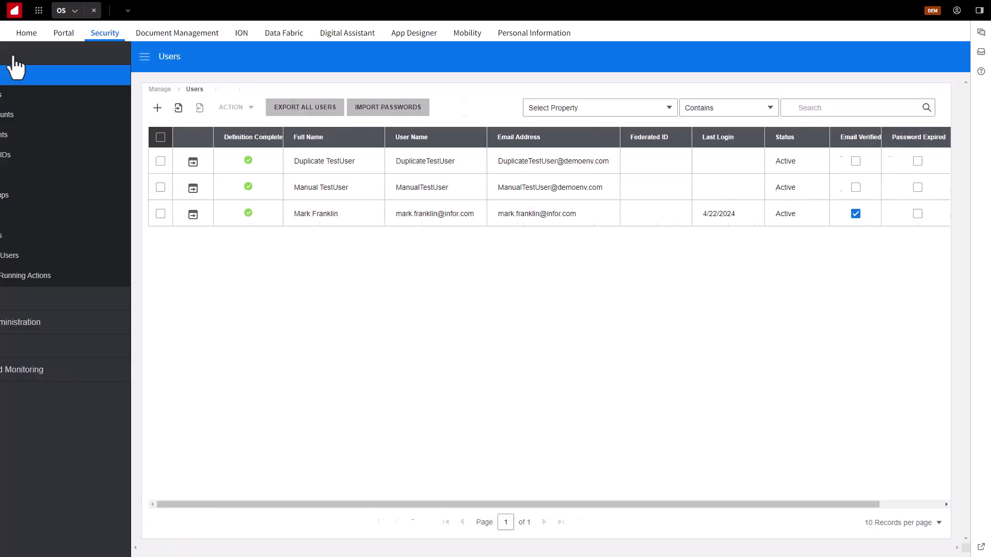
click(73, 277)
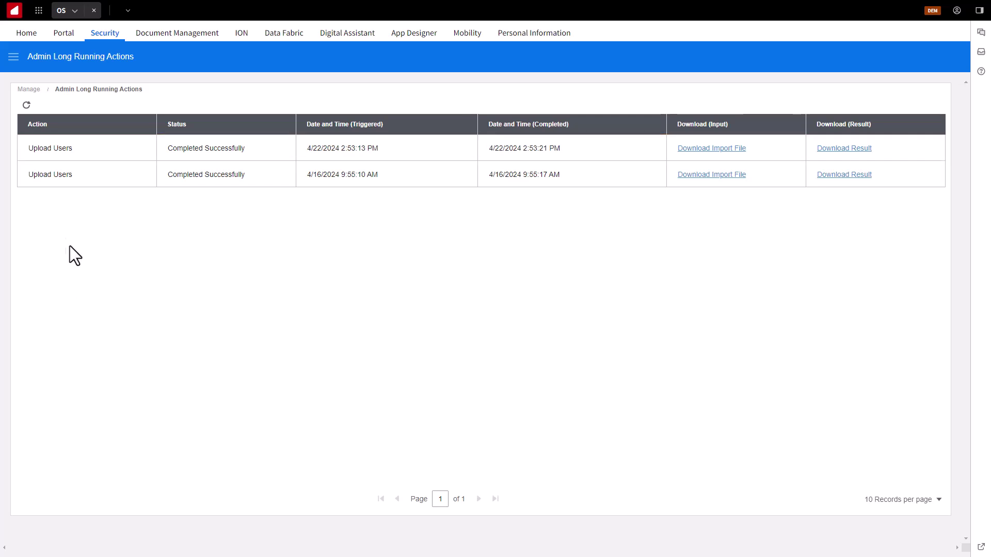
click(14, 58)
click(44, 75)
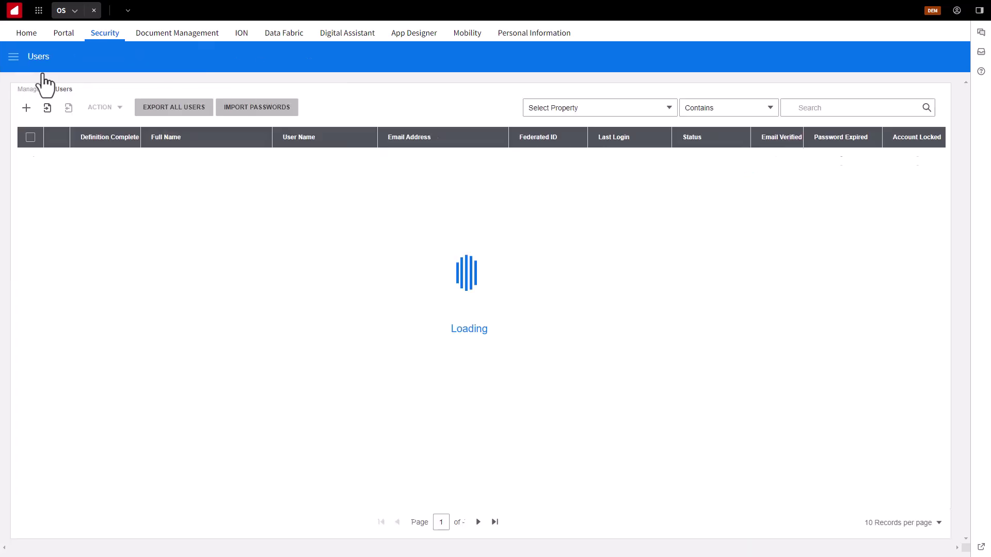